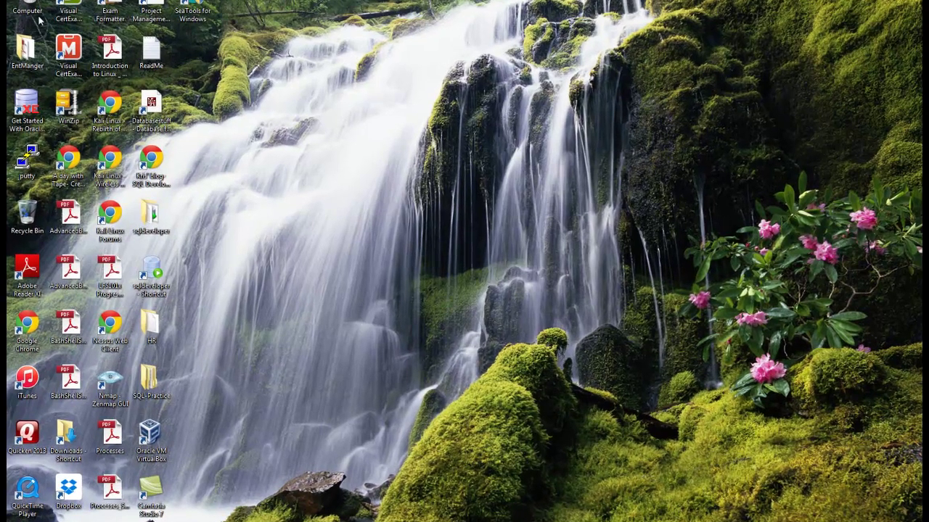
# - Open the Computer window to look at the drives and close it, twice
pyautogui.press('Return')
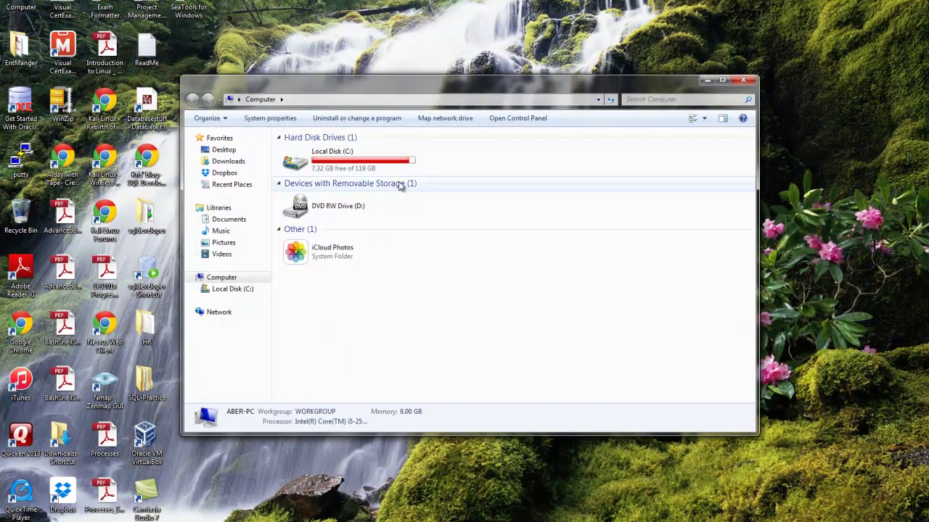
pyautogui.click(743, 81)
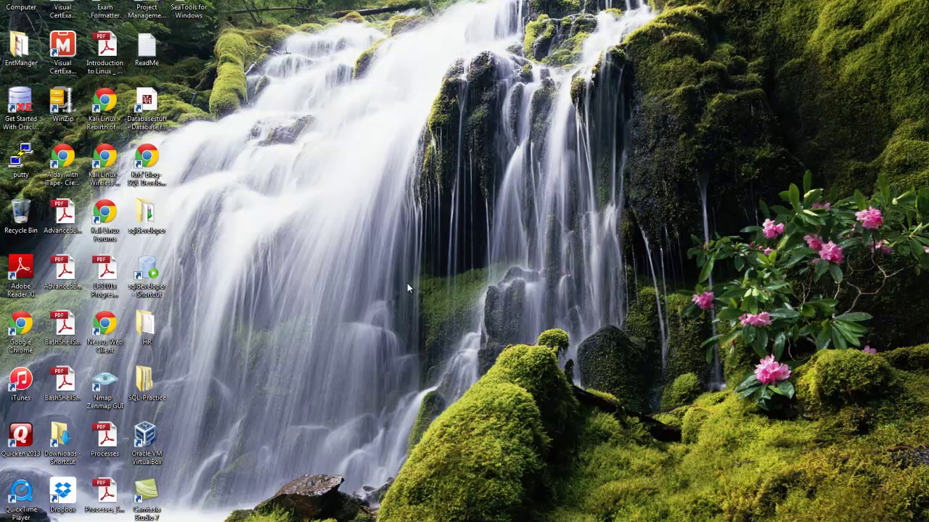
pyautogui.press('Return')
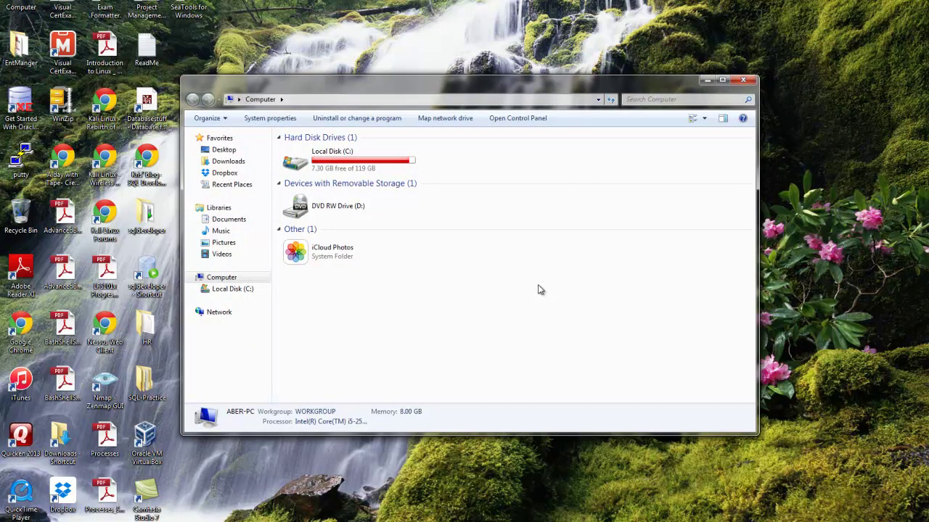
pyautogui.click(744, 81)
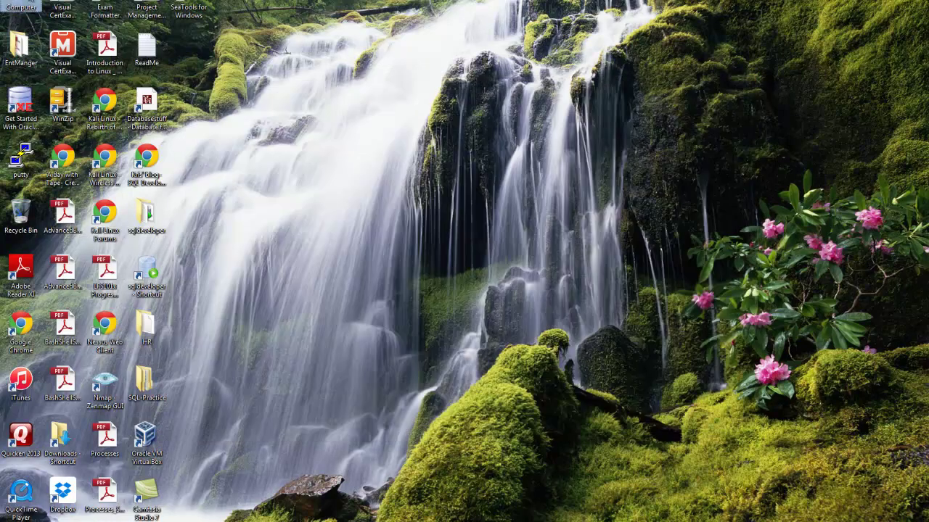
# - Open Computer Management from the Computer icon, show Disk Management, and centre the window
pyautogui.rightClick(28, 4)
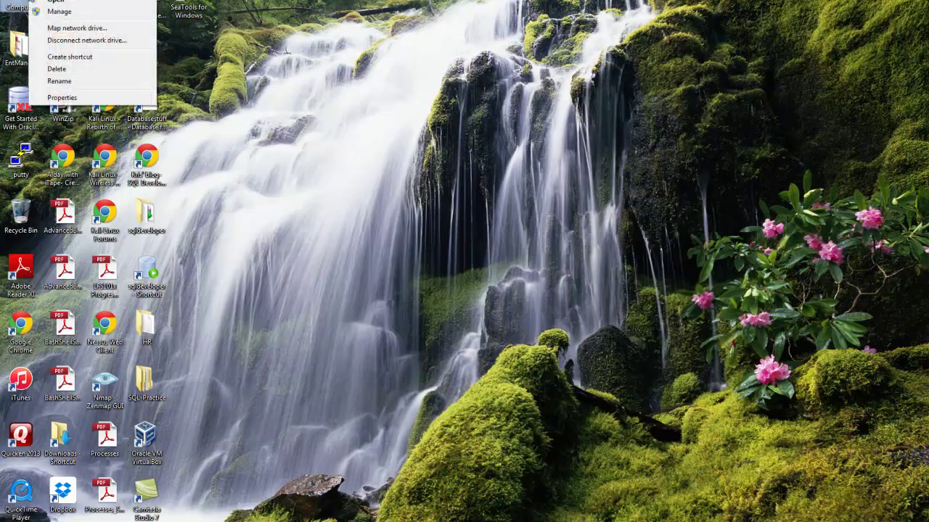
pyautogui.click(67, 13)
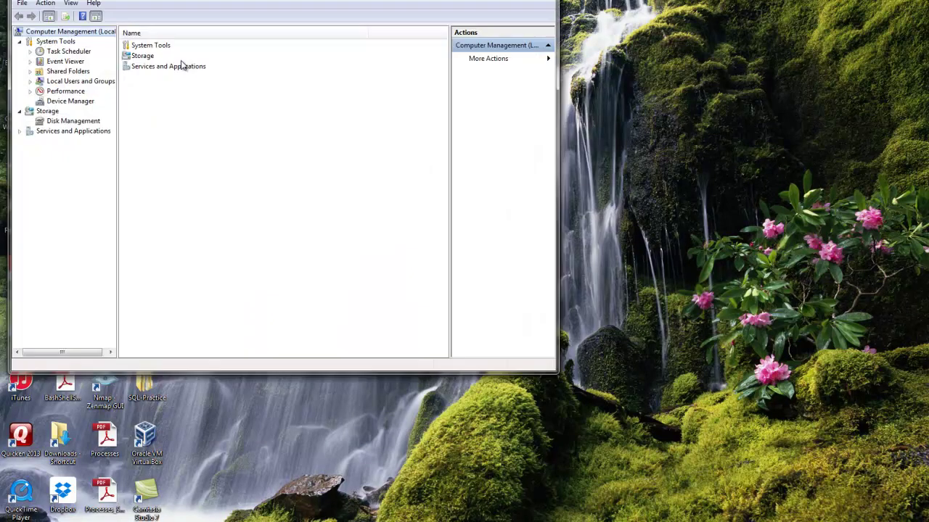
pyautogui.click(72, 121)
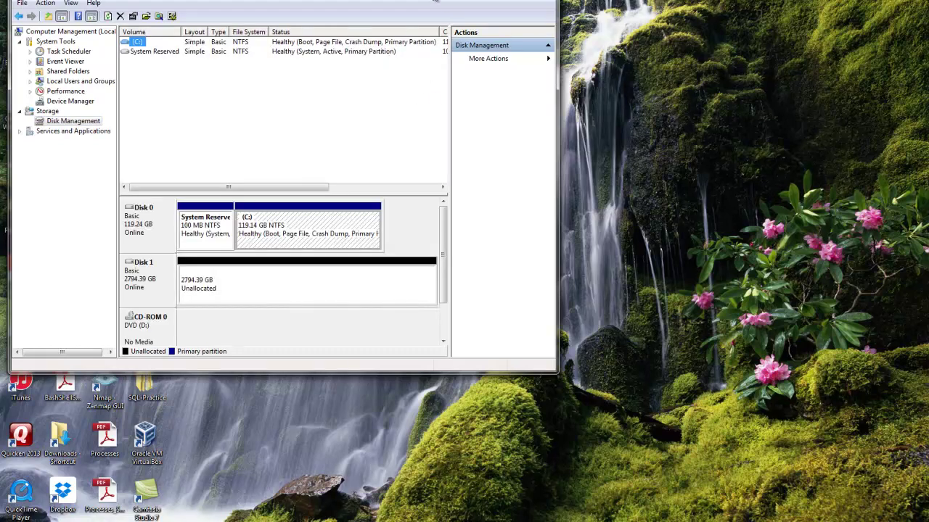
pyautogui.moveTo(434, 2); pyautogui.dragTo(658, 45)
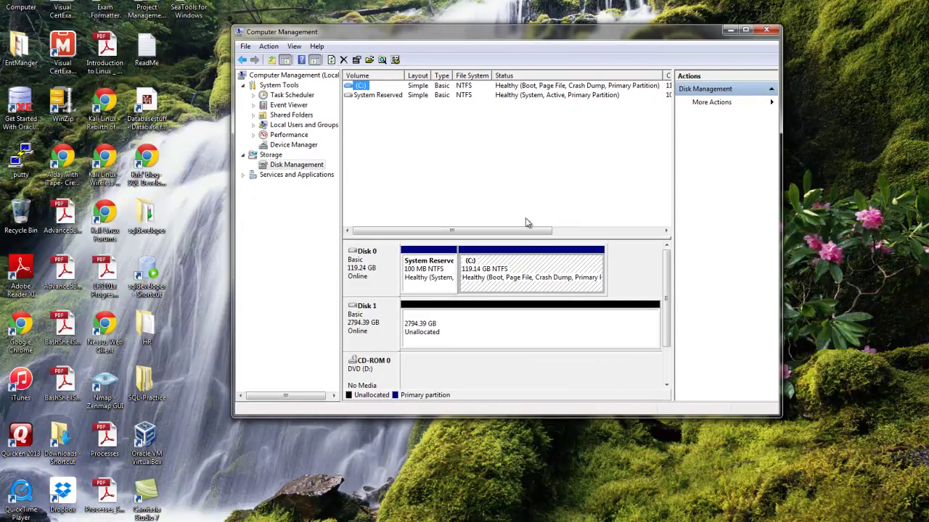
# - Create a full 2861459 MB simple volume on Disk 1 as E:, NTFS quick format, labelled New Volume
pyautogui.rightClick(473, 332)
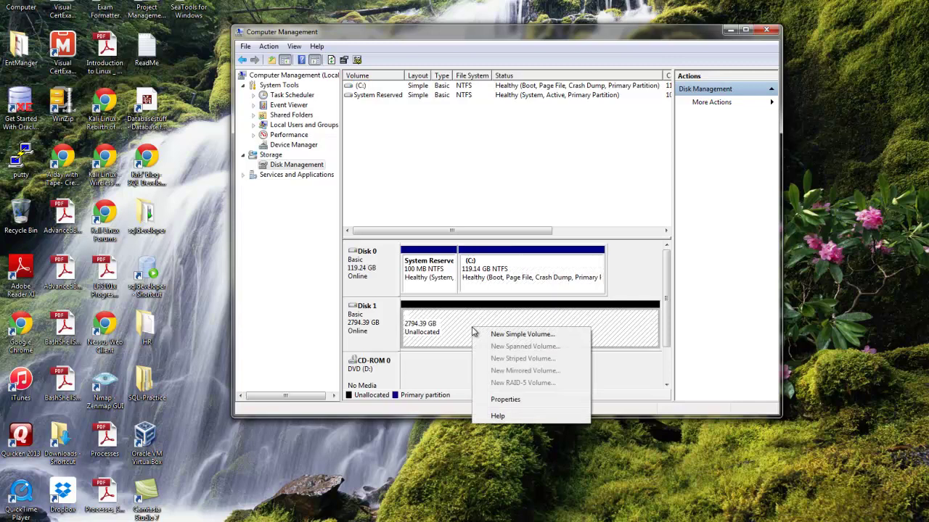
pyautogui.click(522, 334)
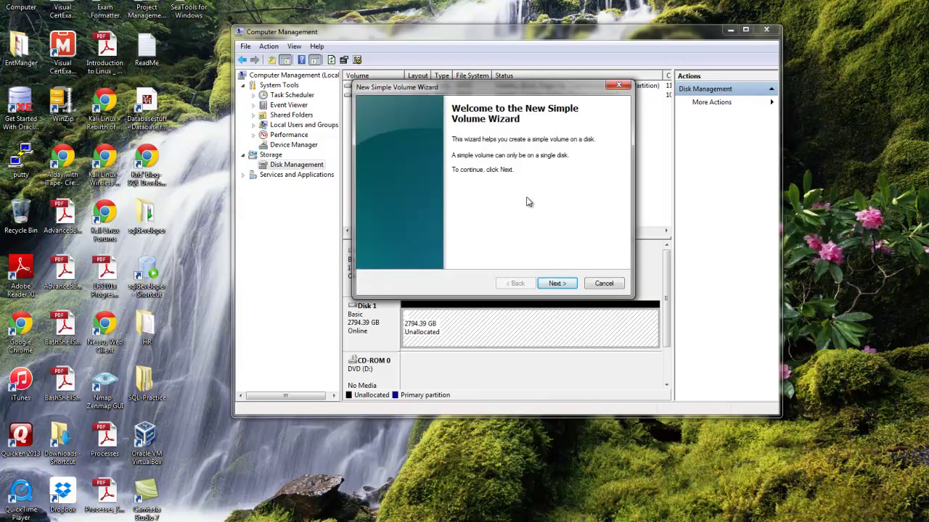
pyautogui.click(555, 284)
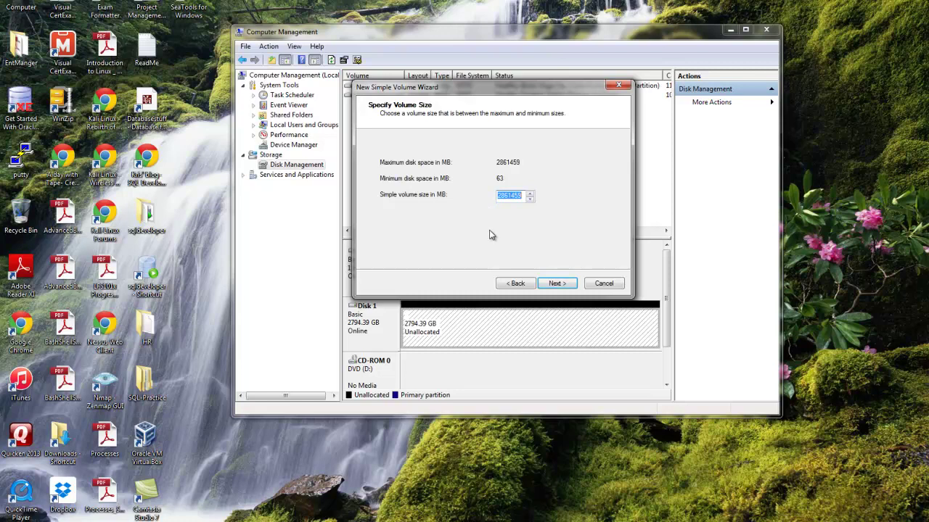
pyautogui.click(555, 284)
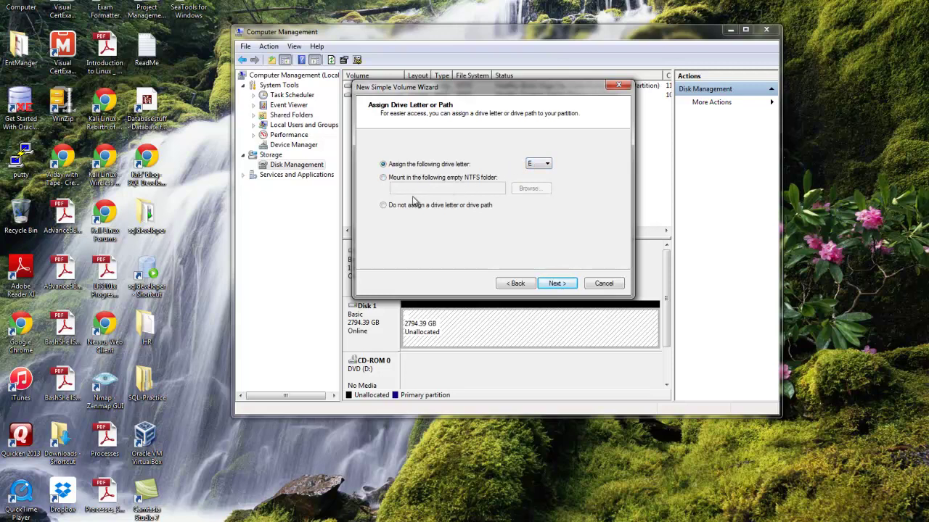
pyautogui.click(558, 283)
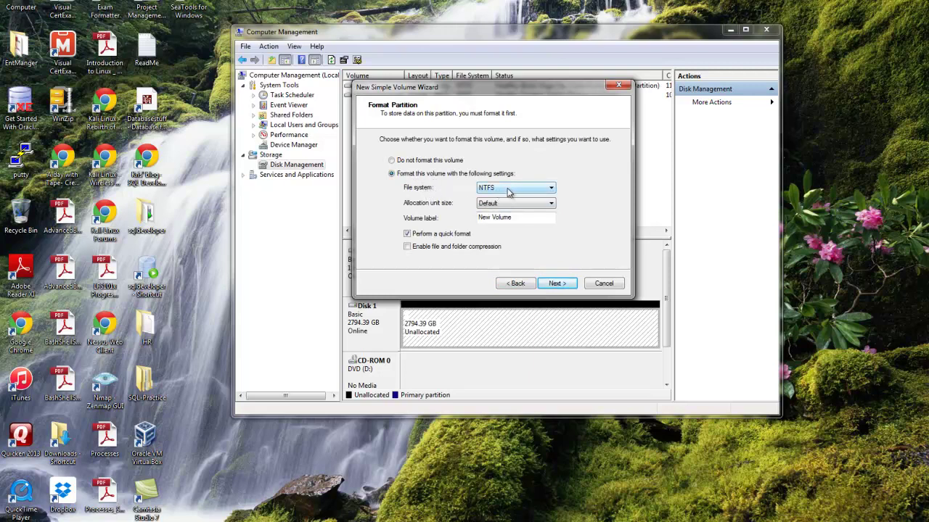
pyautogui.click(557, 284)
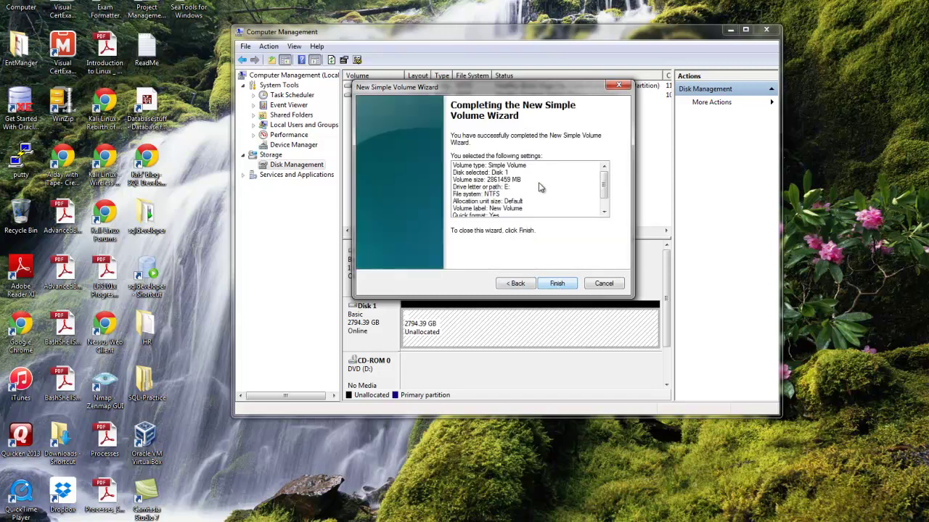
pyautogui.scroll(-2, 538, 187)
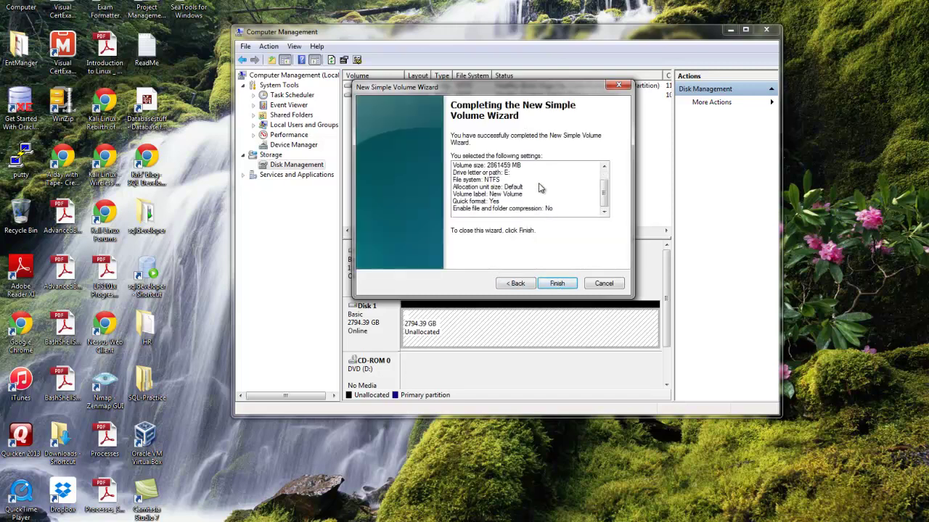
pyautogui.click(559, 283)
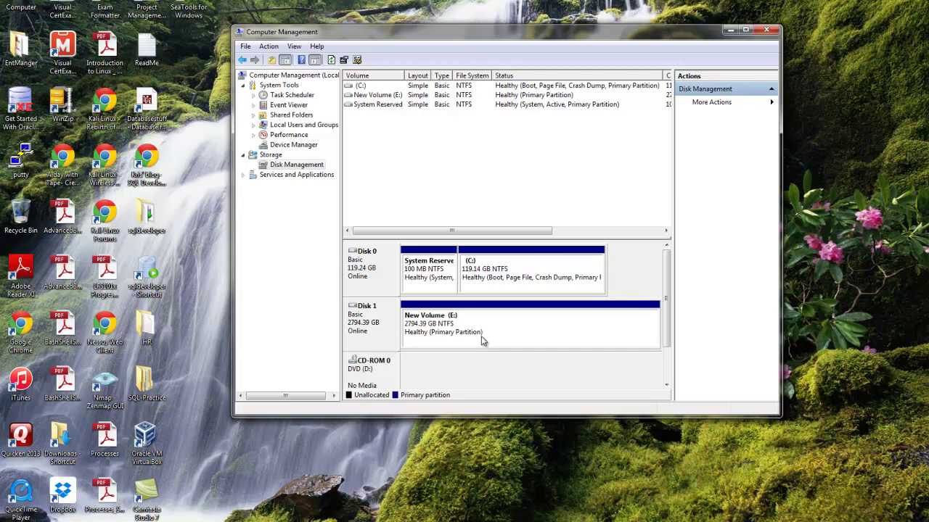
# - Close Computer Management once New Volume (E:) shows as Healthy
pyautogui.click(767, 31)
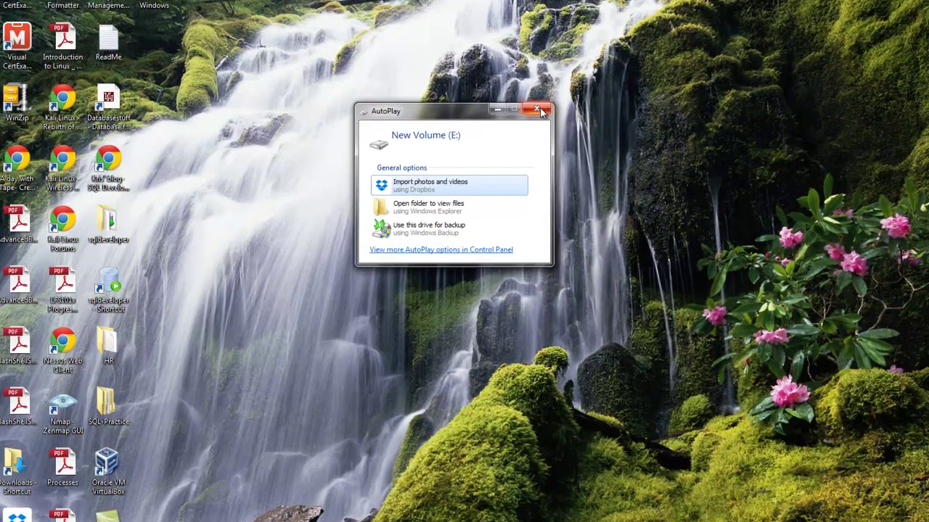
# - Dismiss AutoPlay and check in Computer that New Volume (E:) has 2.72 TB free of 2.72 TB
pyautogui.click(542, 112)
pyautogui.press('super+e')
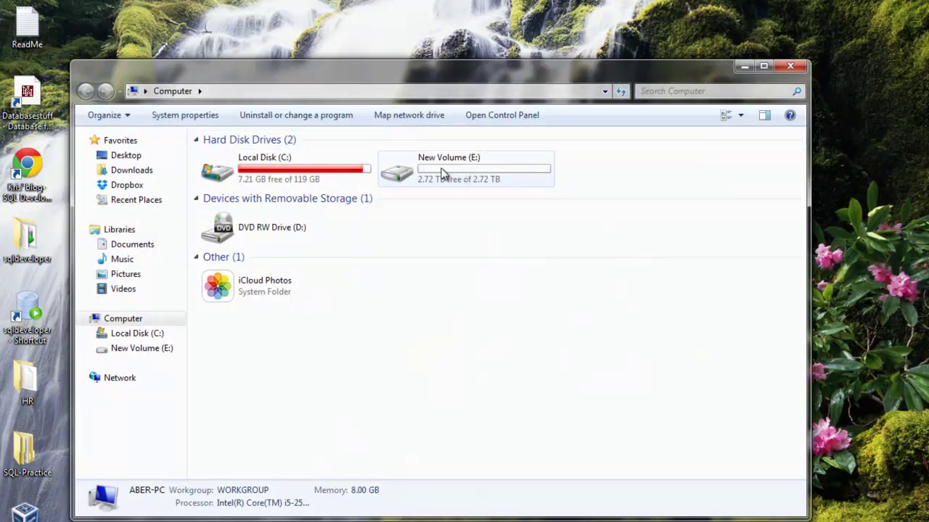
pyautogui.doubleClick(473, 174)
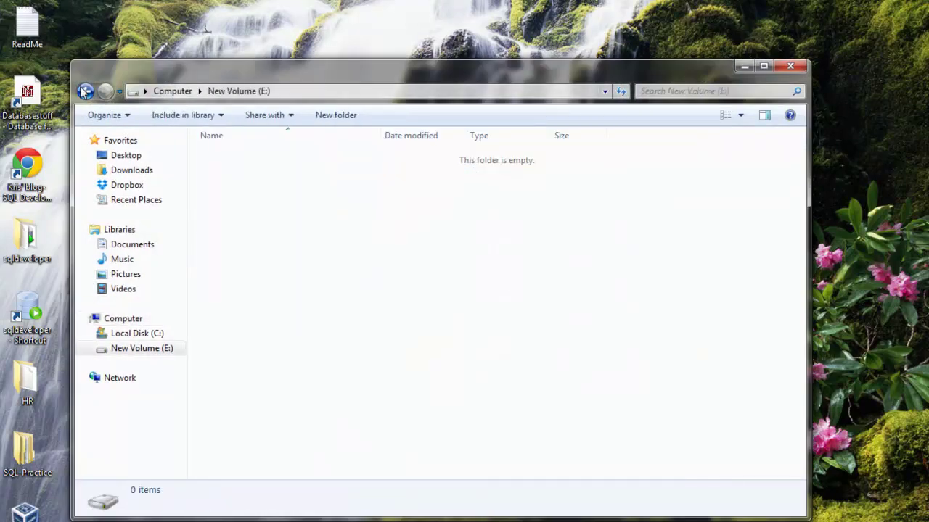
pyautogui.click(84, 90)
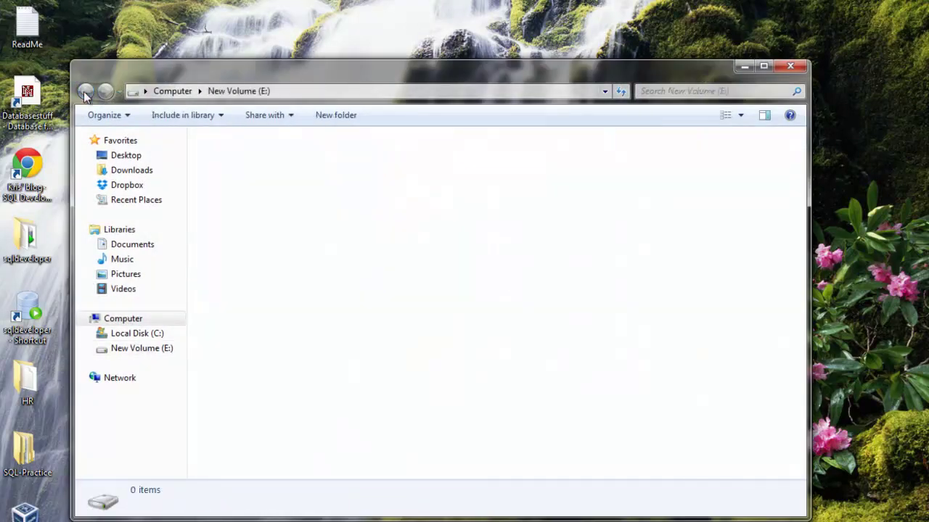
pyautogui.click(791, 69)
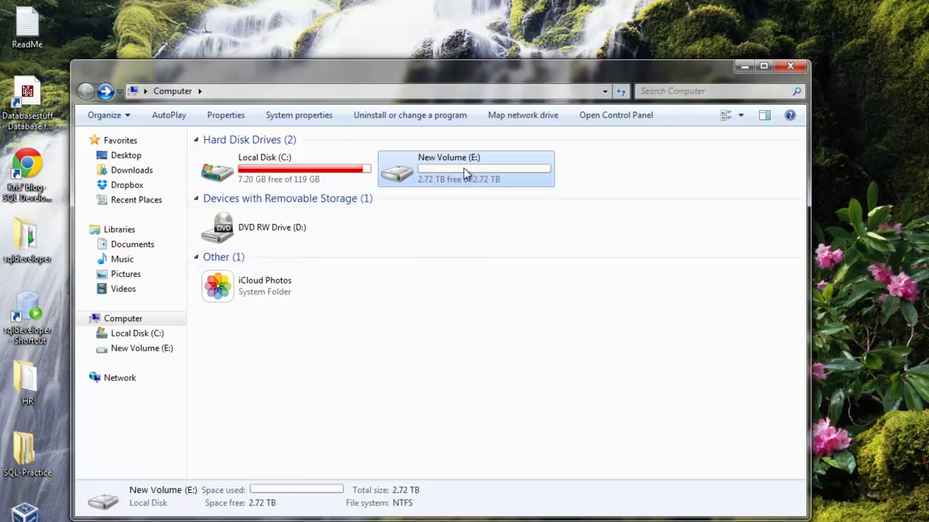
pyautogui.click(472, 226)
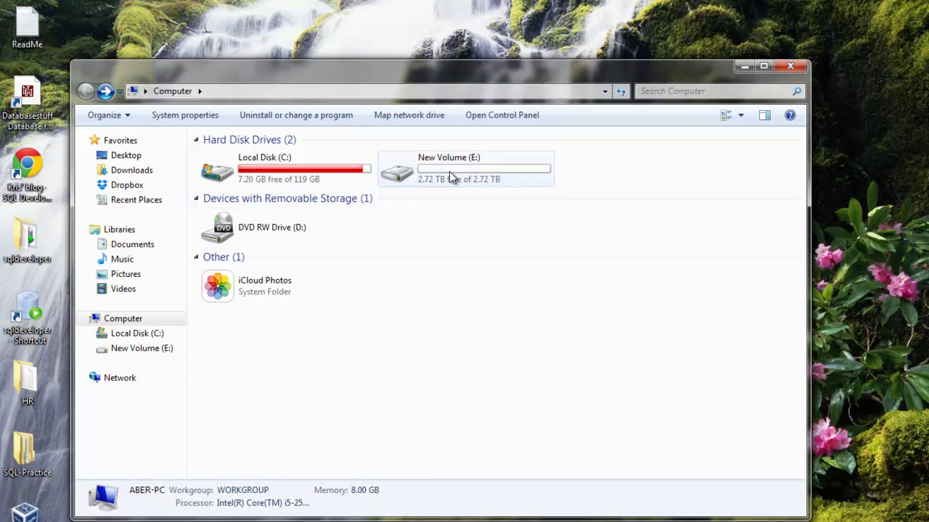
pyautogui.moveTo(421, 185)
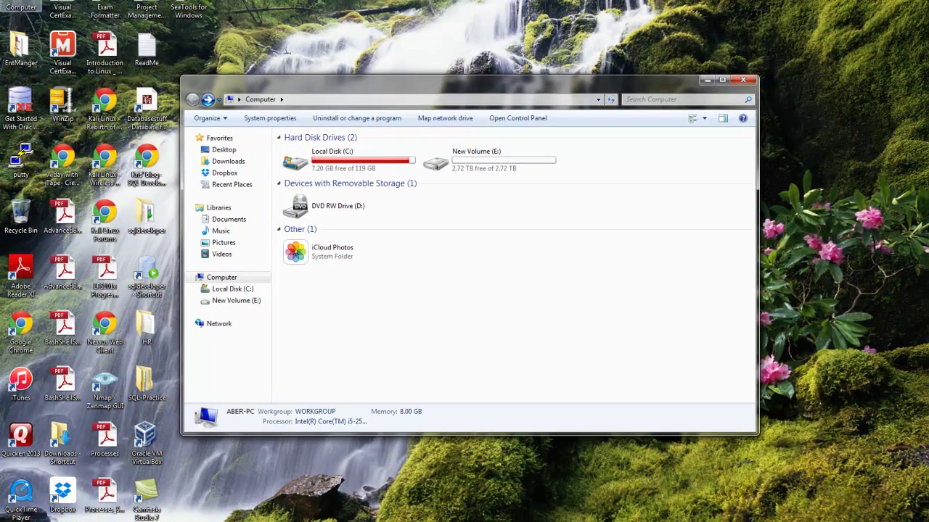
# - Reopen Disk Management through Computer > Manage and launch Shrink Volume on New Volume (E:)
pyautogui.rightClick(20, 7)
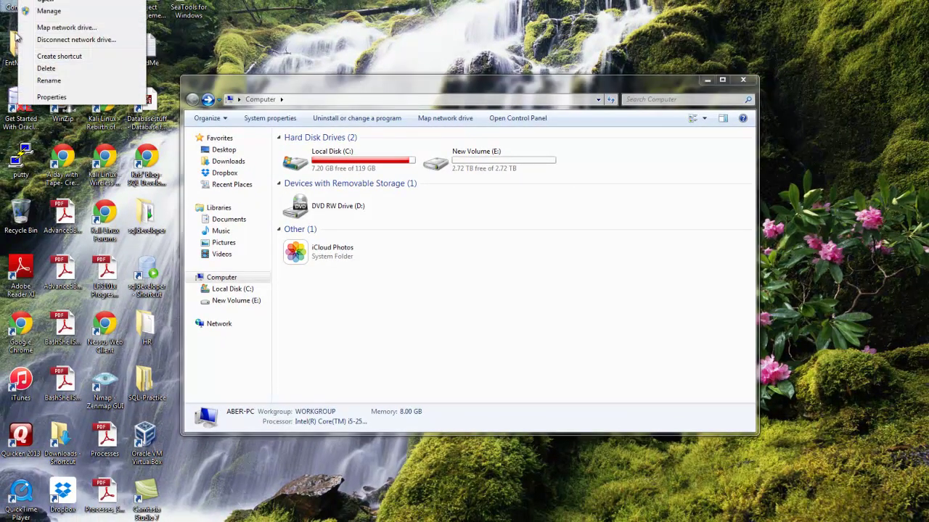
pyautogui.click(57, 13)
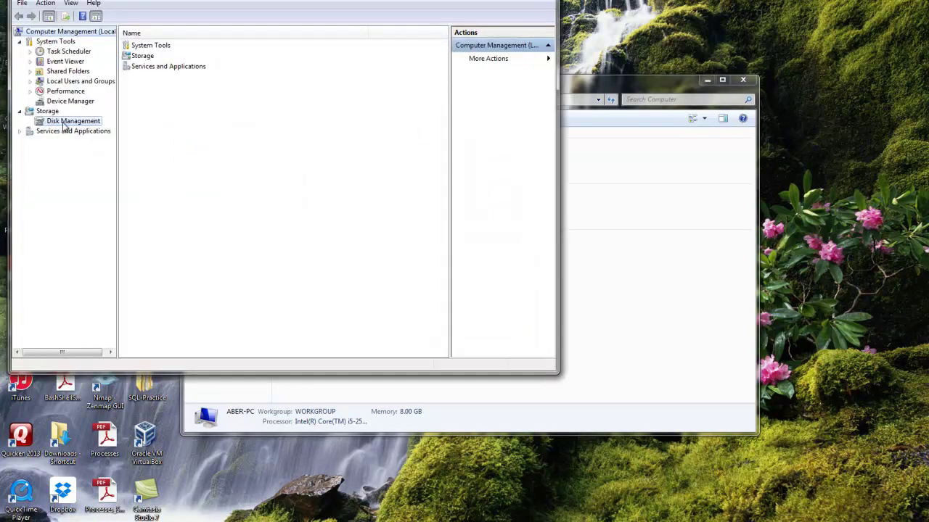
pyautogui.click(64, 123)
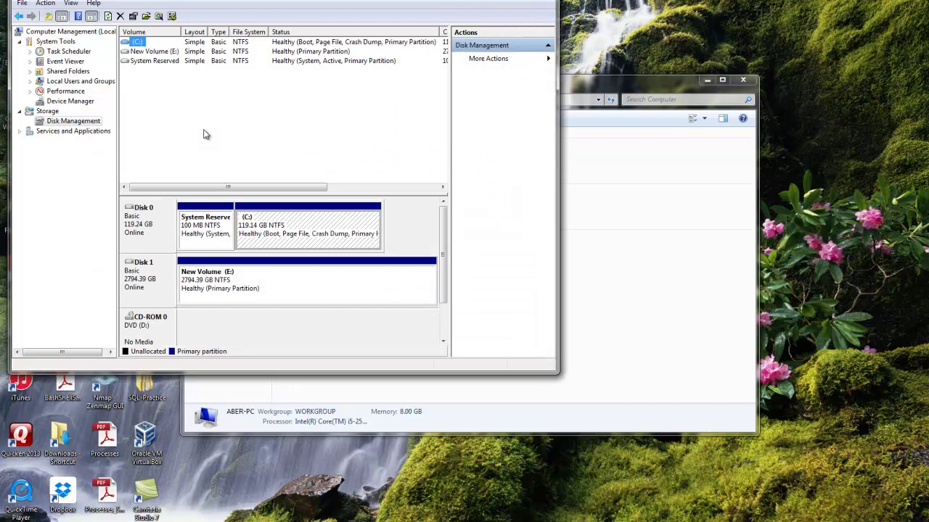
pyautogui.rightClick(268, 284)
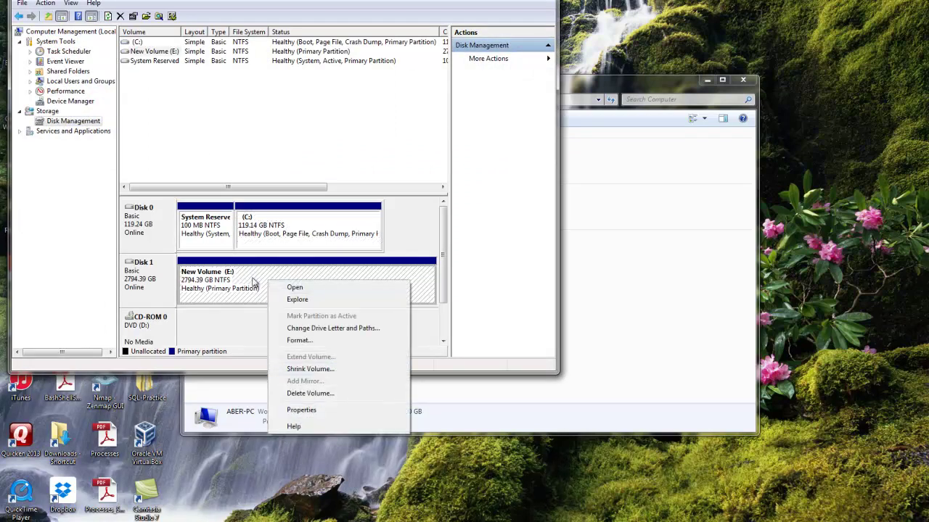
pyautogui.rightClick(252, 275)
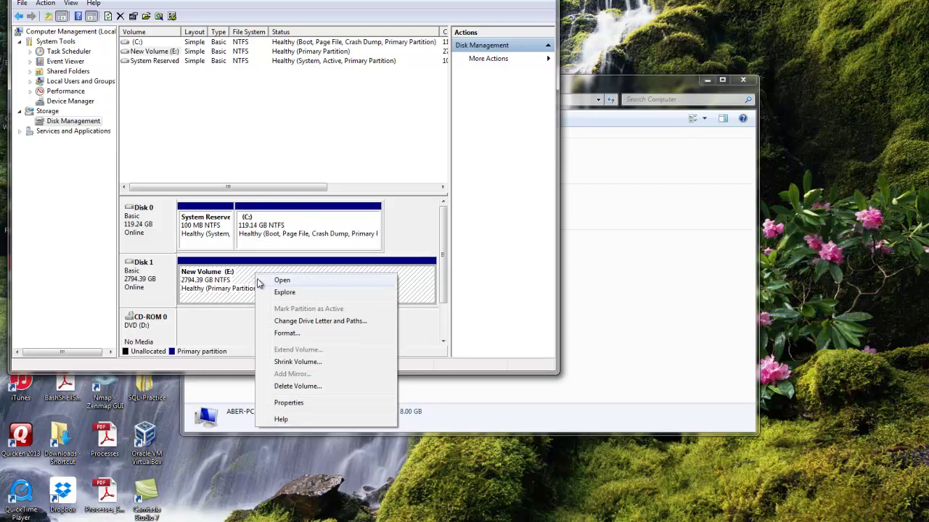
pyautogui.click(303, 365)
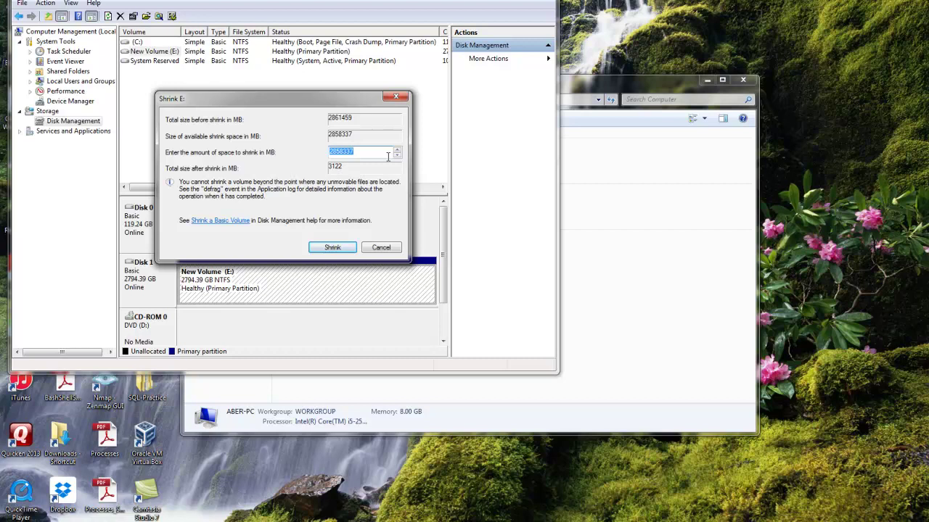
# - Shrink E: by 2000 MB
pyautogui.write('2000')
pyautogui.click(324, 248)
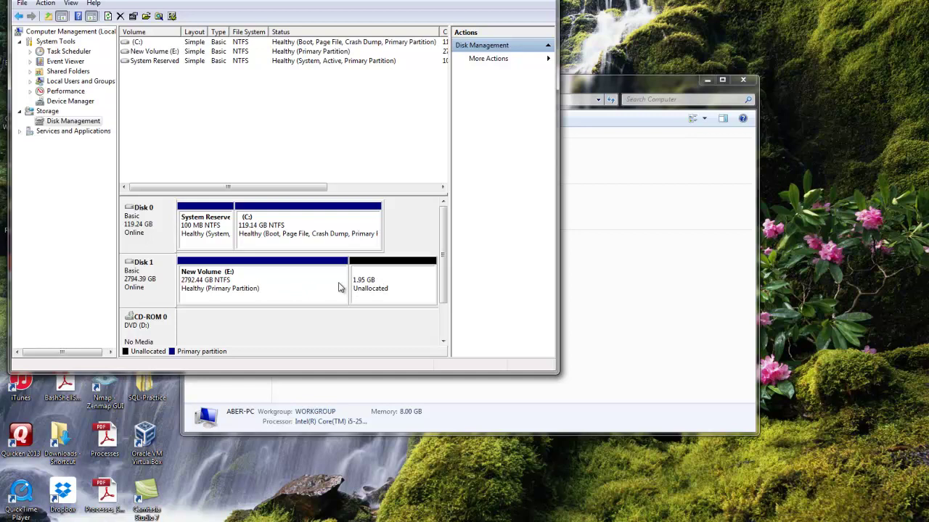
# - Create a 1999 MB simple volume F: from the unallocated space, NTFS quick format, labelled New Volume
pyautogui.moveTo(447, 2); pyautogui.dragTo(398, 25)
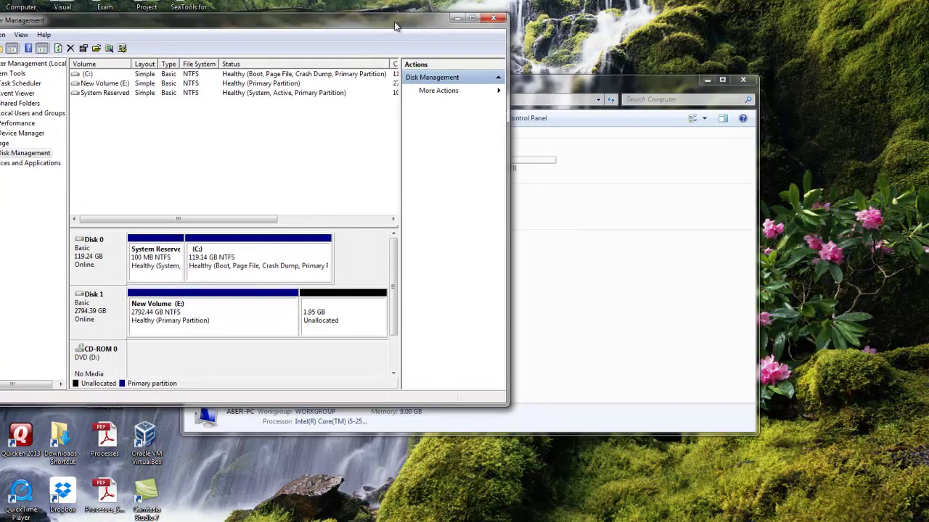
pyautogui.moveTo(538, 119); pyautogui.dragTo(650, 110)
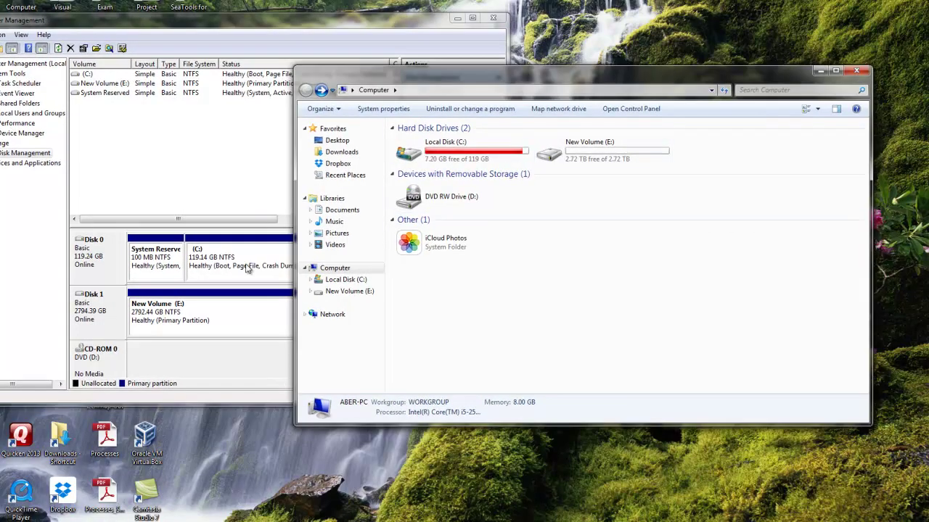
pyautogui.click(251, 322)
pyautogui.rightClick(336, 321)
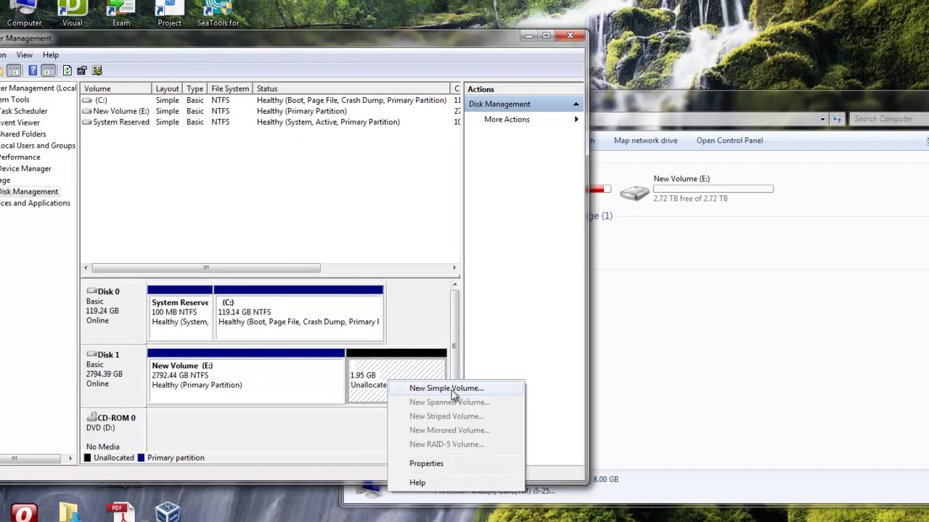
pyautogui.click(390, 324)
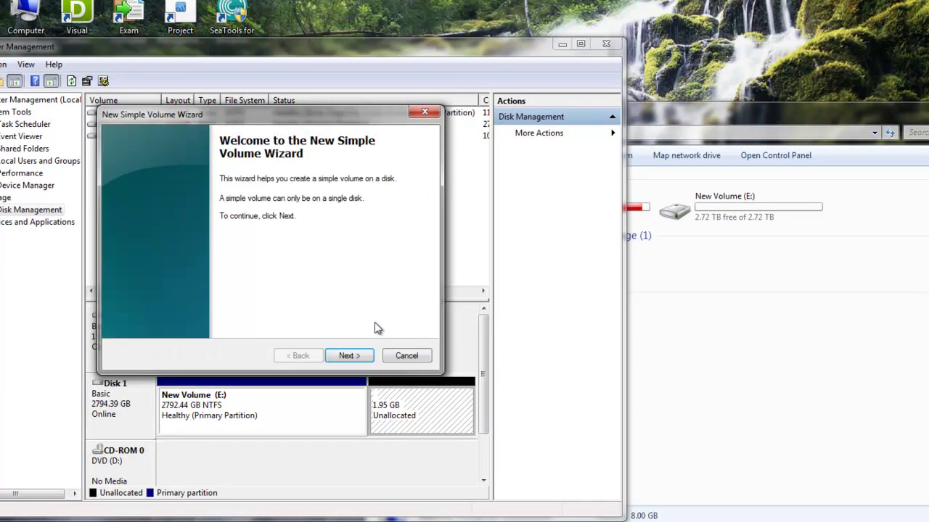
pyautogui.click(342, 356)
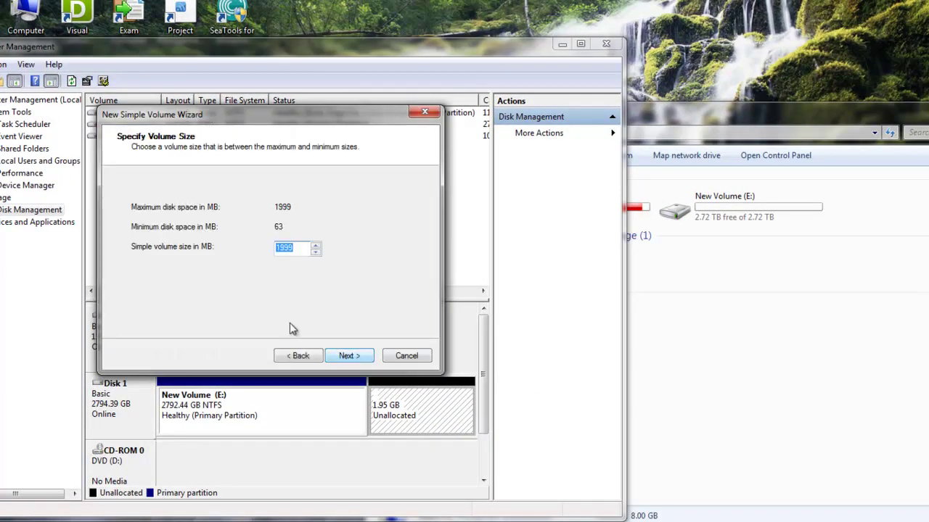
pyautogui.click(347, 356)
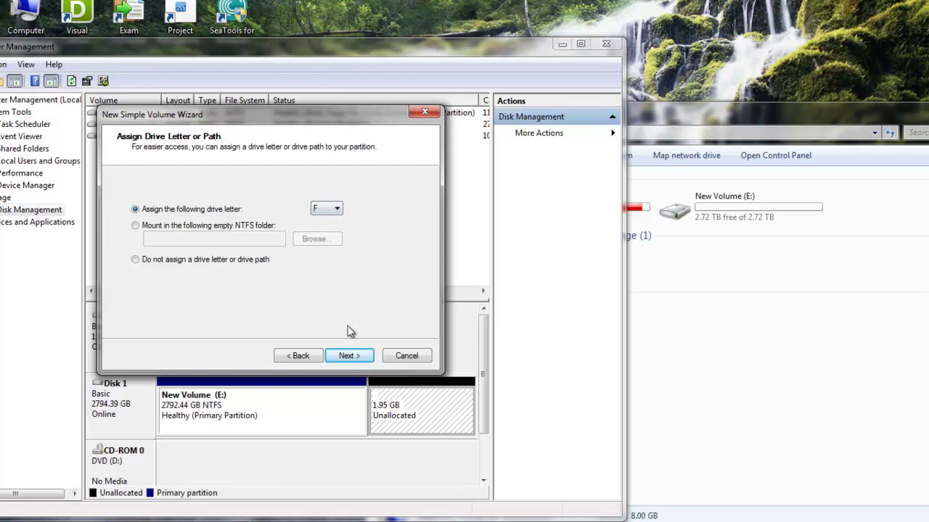
pyautogui.click(349, 357)
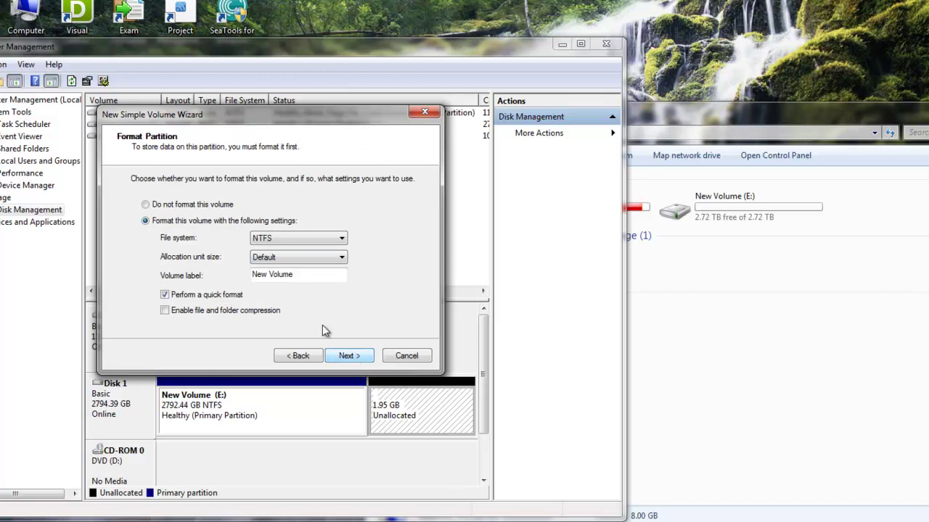
pyautogui.click(350, 357)
pyautogui.click(355, 357)
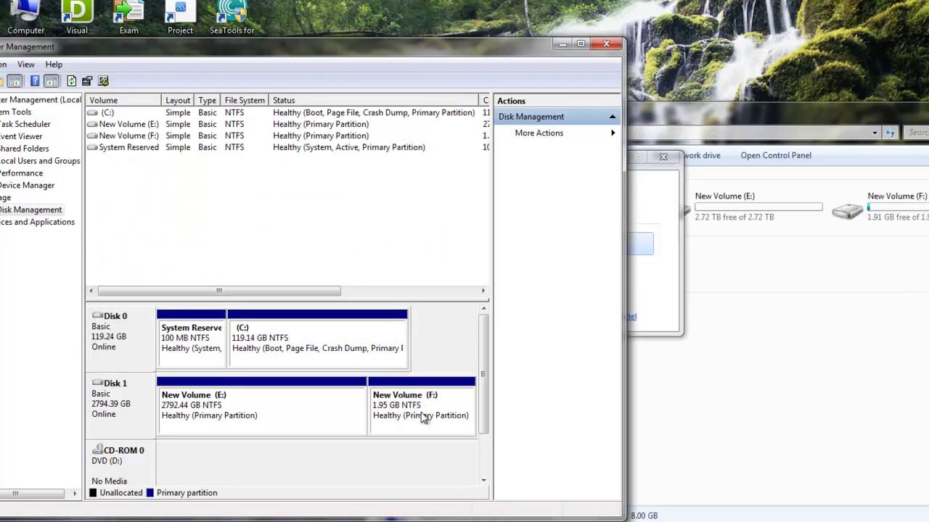
# - Close the AutoPlay prompt and view New Volume (F:) with 1.91 GB free of 1.95 GB
pyautogui.click(658, 306)
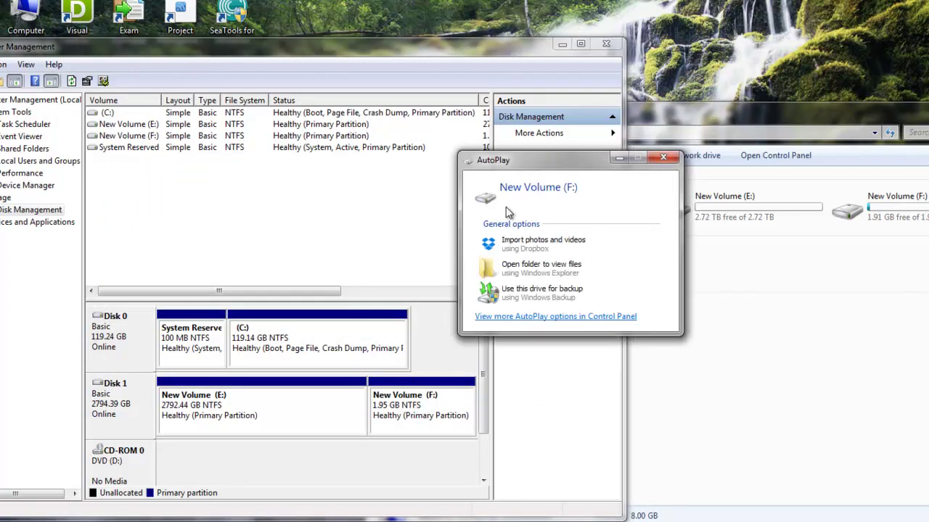
pyautogui.click(665, 158)
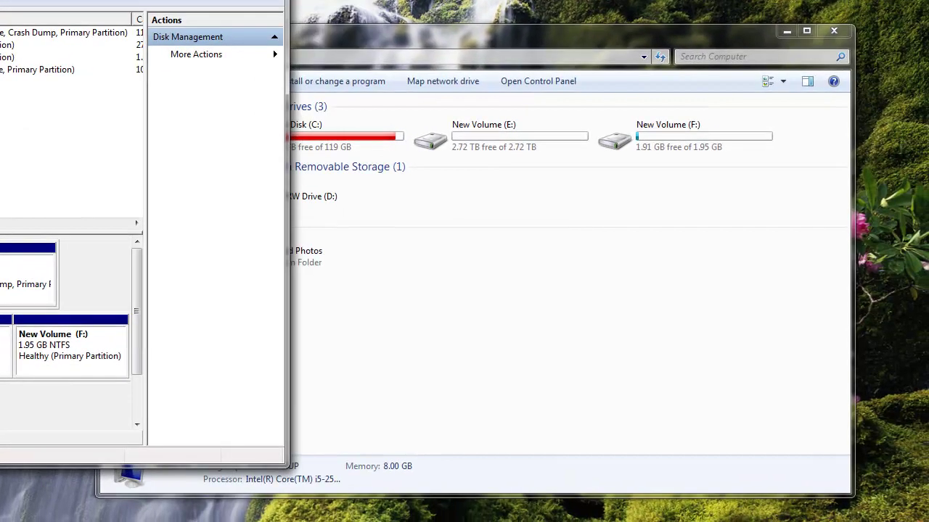
pyautogui.click(653, 134)
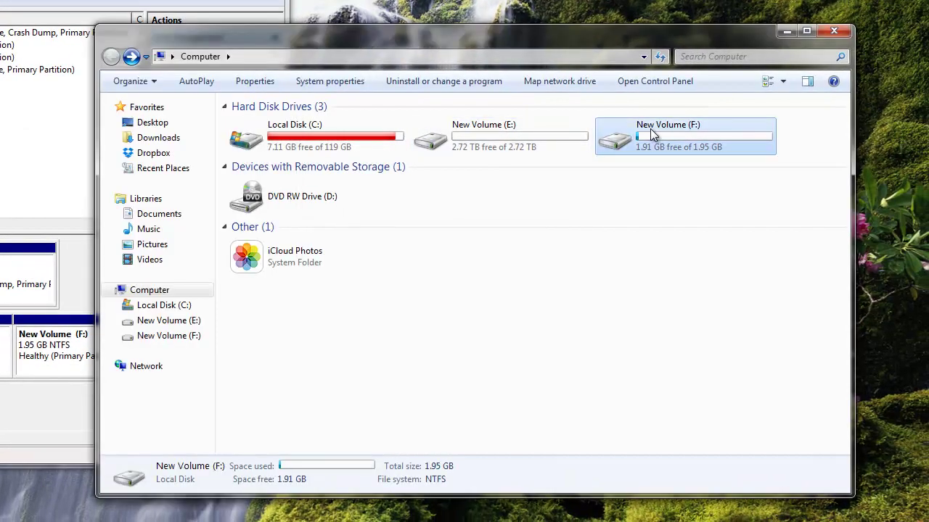